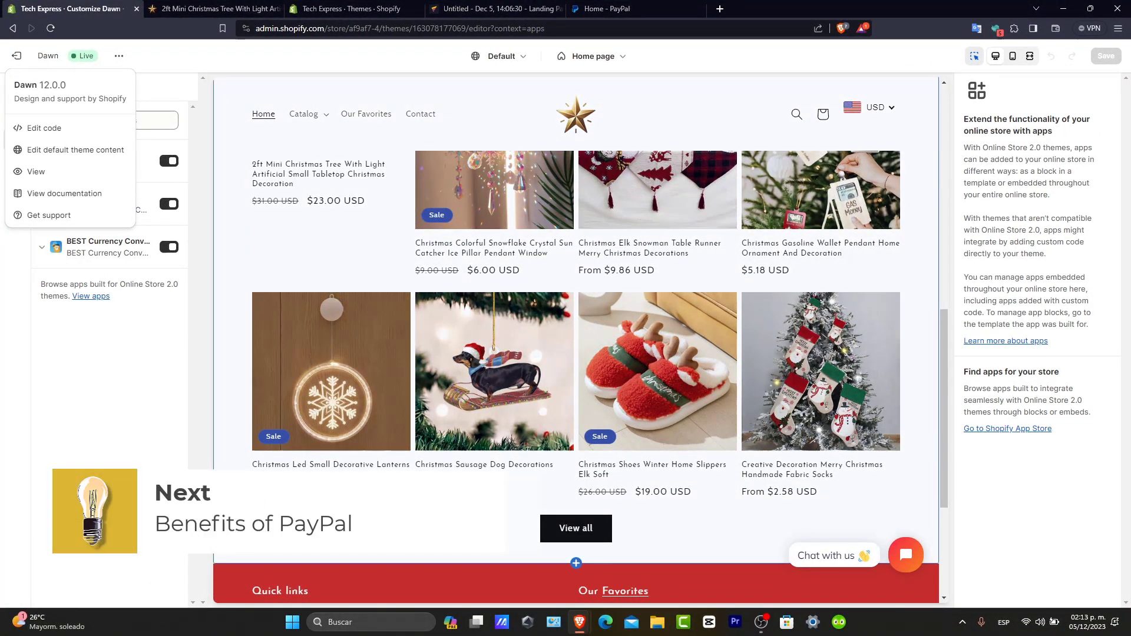
Scroll through the Dawn theme editor before leaving it for the Themes overview.
scroll(576, 341, "down", 4)
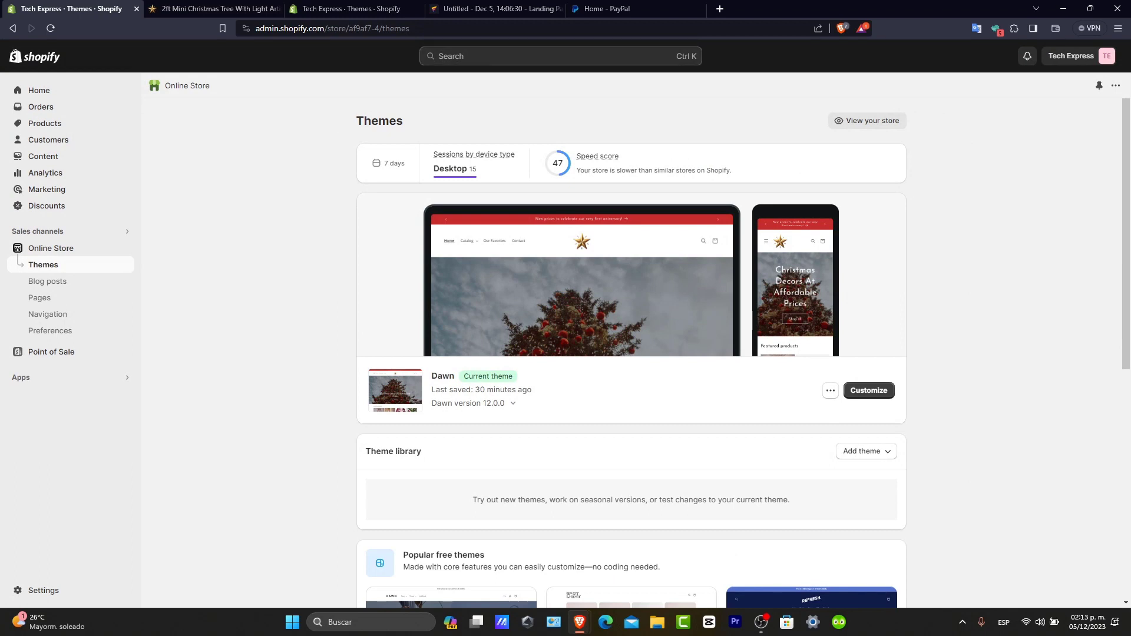
Open Settings > Payments and scroll to Additional payment methods, where PayPal shows setup incomplete.
left_click(44, 589)
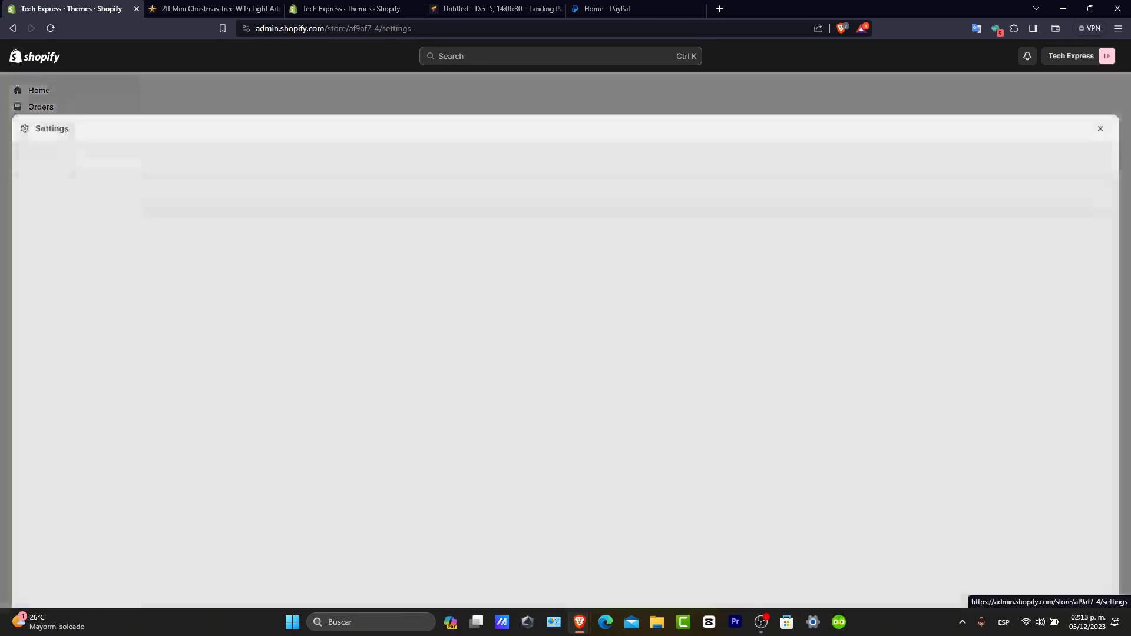
left_click(263, 270)
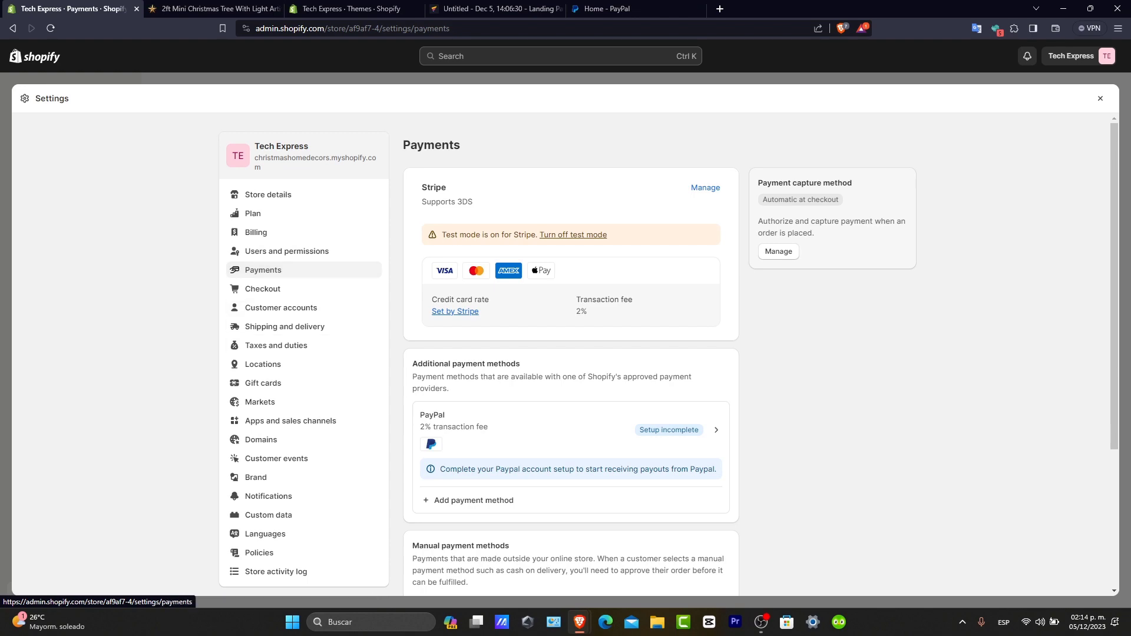
scroll(572, 444, "down", 3)
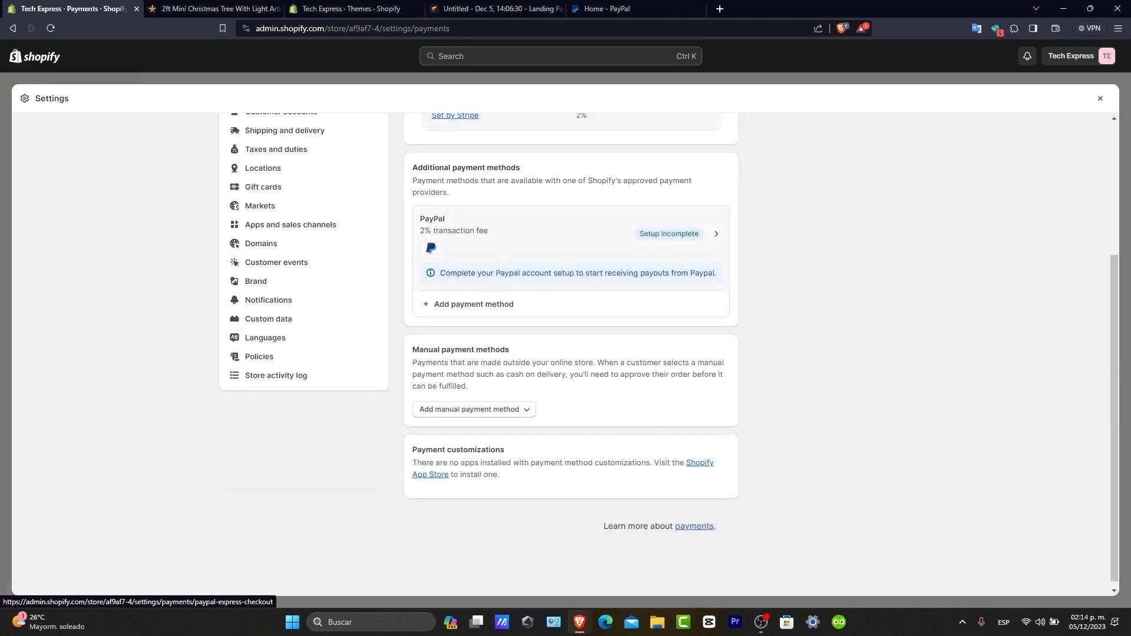
Open PayPal Express Checkout details, showing a connected account and 2% transaction fees.
left_click(572, 233)
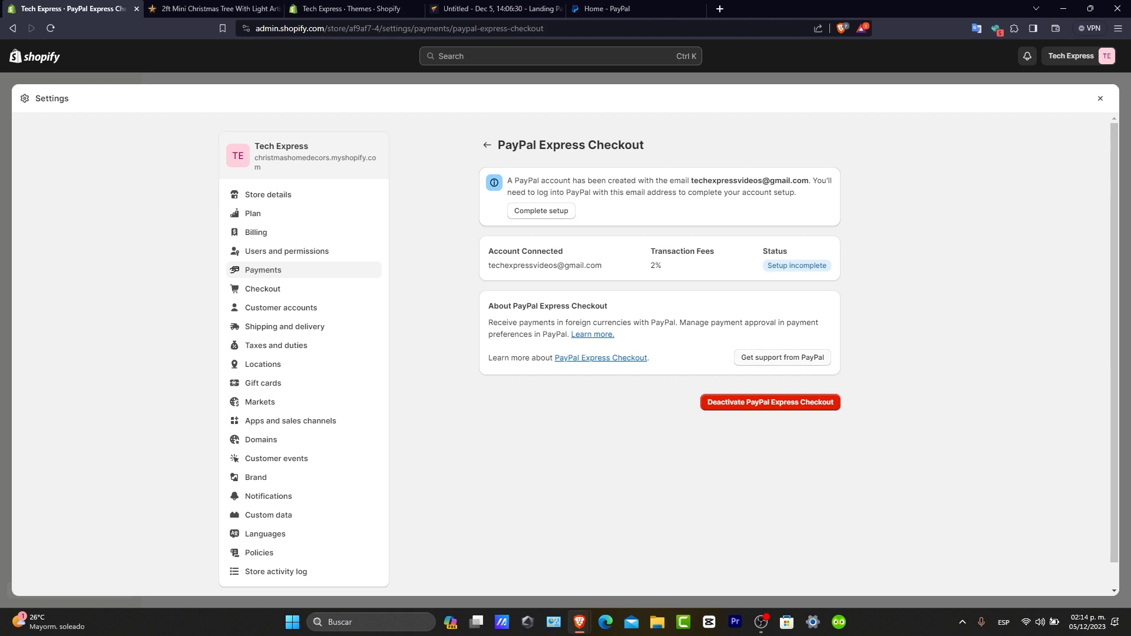
Customize Dawn, load a catalog product page in the preview and select its Buy buttons block.
left_click(1100, 99)
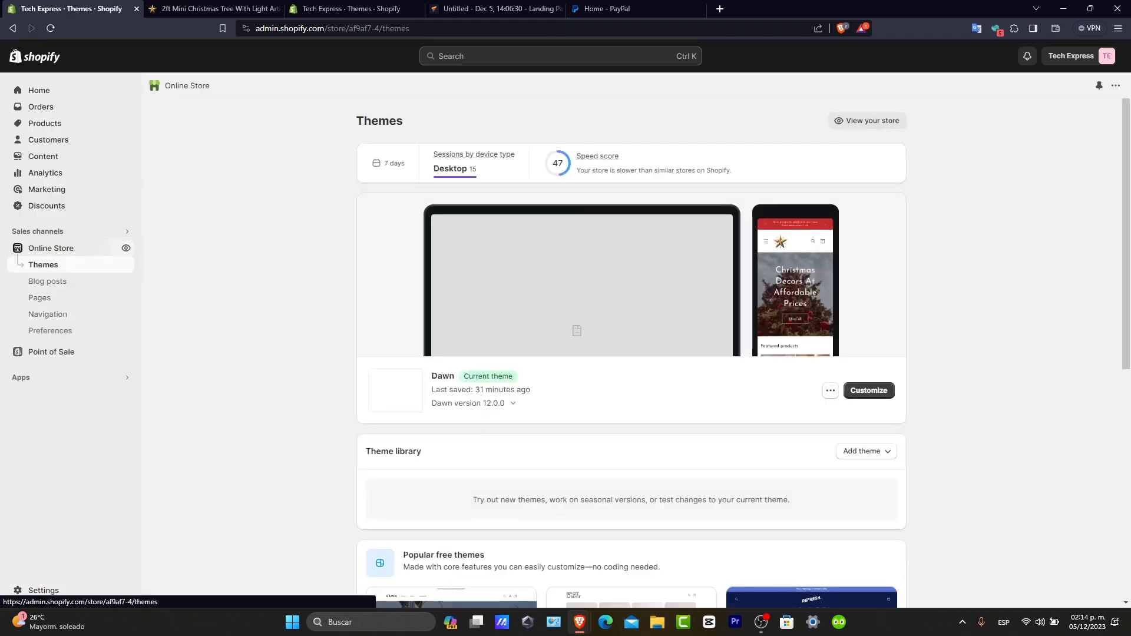
left_click(869, 391)
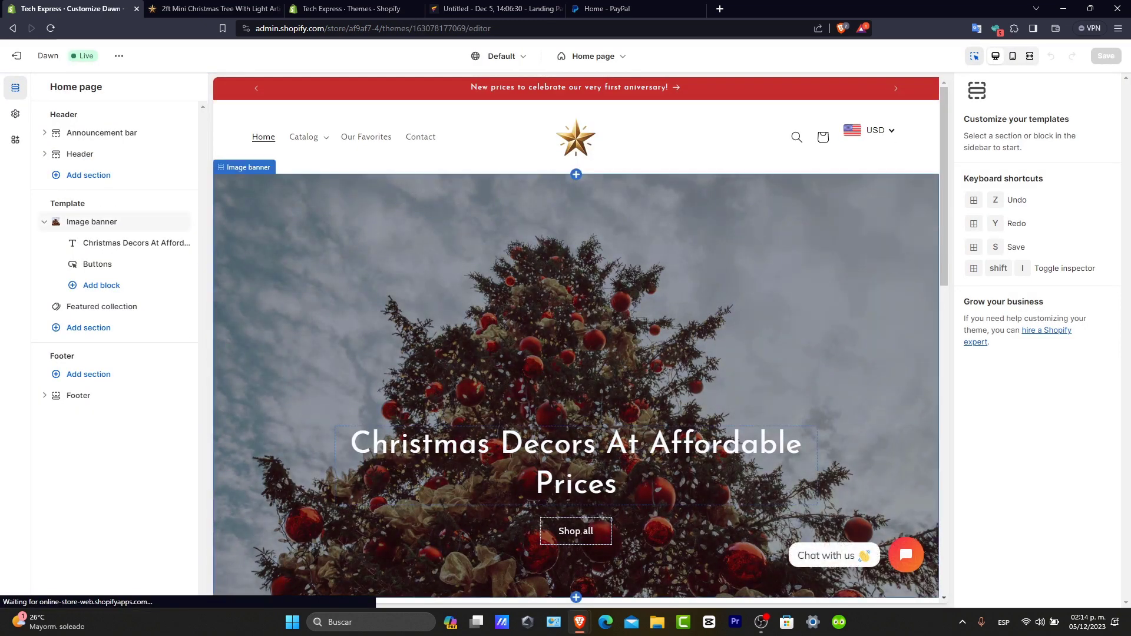
left_click(79, 154)
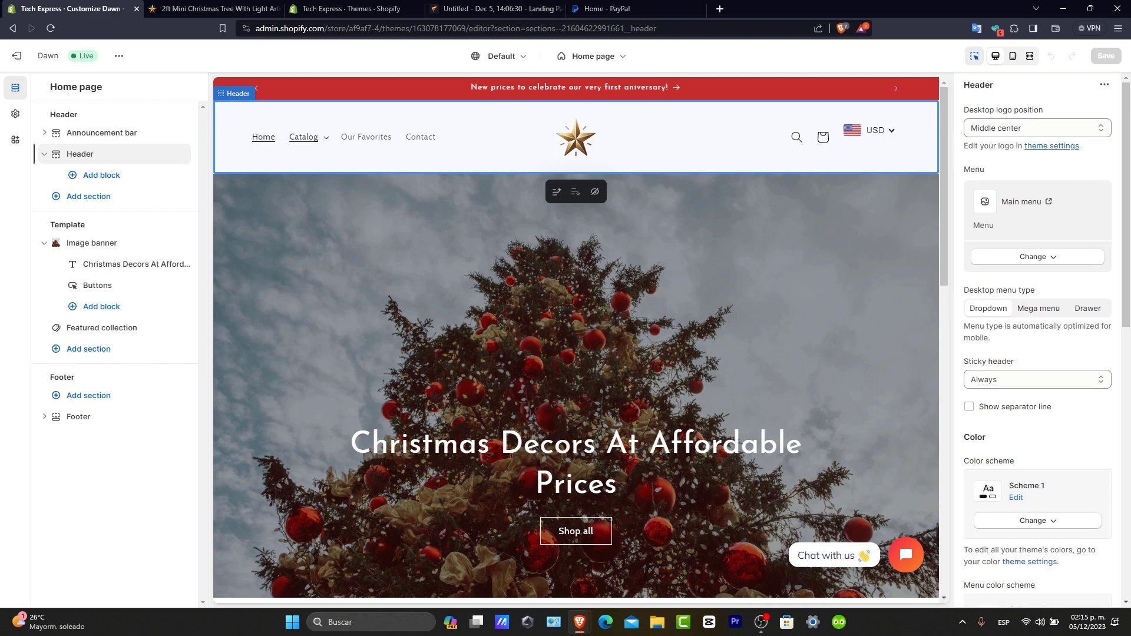
left_click(304, 136)
left_click(318, 167)
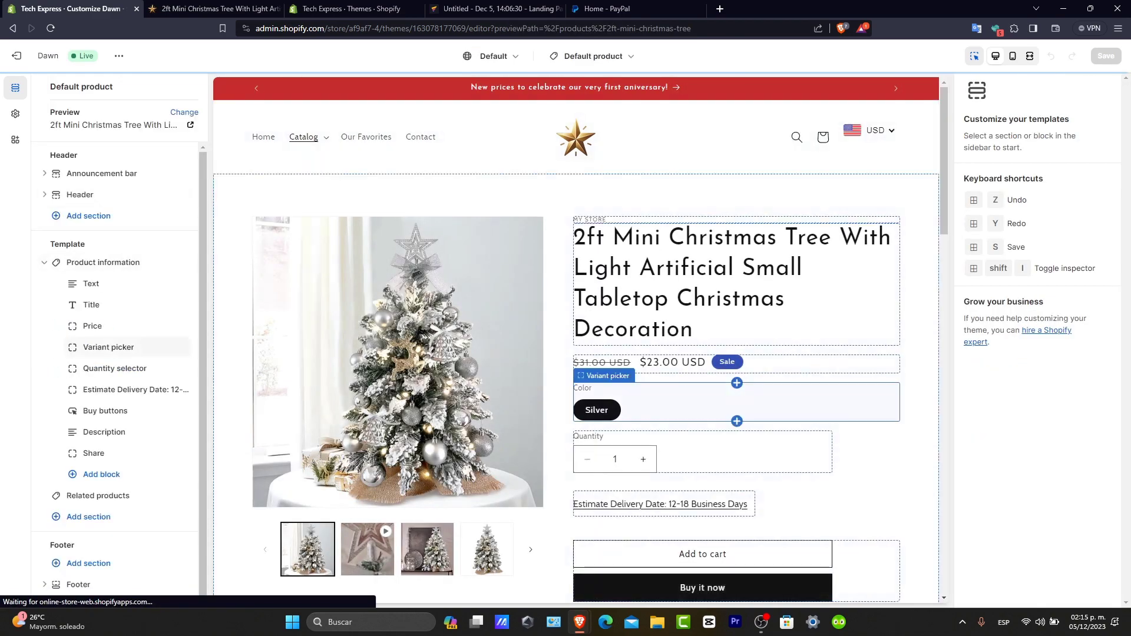
left_click(104, 411)
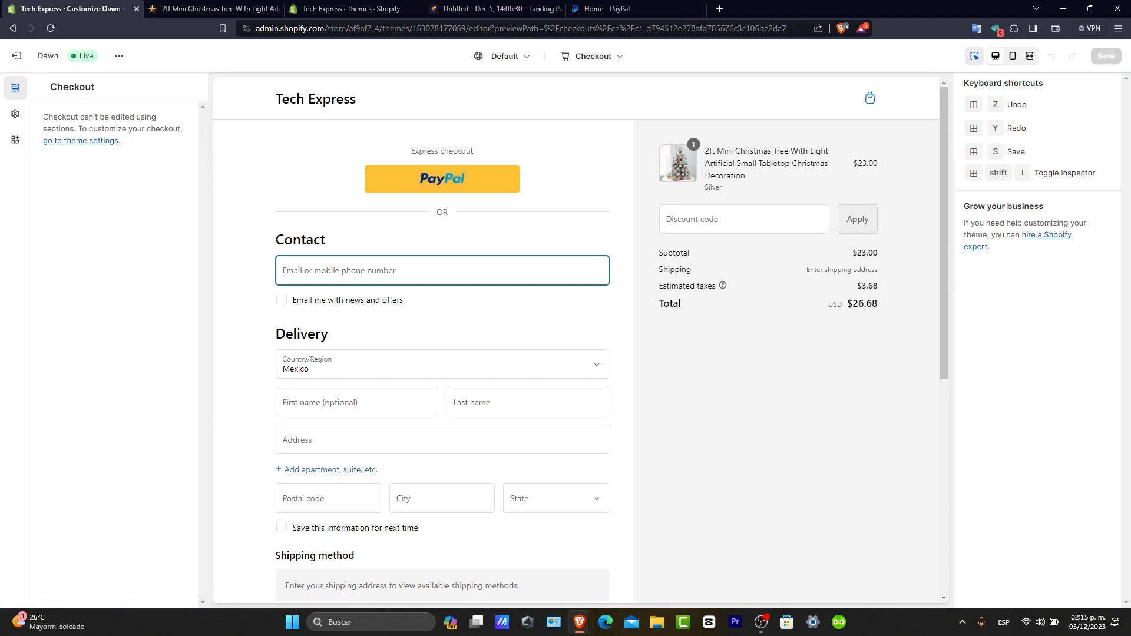
In the PayPal dashboard, open Pay & Get Paid > PayPal Checkout and click Get Started.
left_click(613, 9)
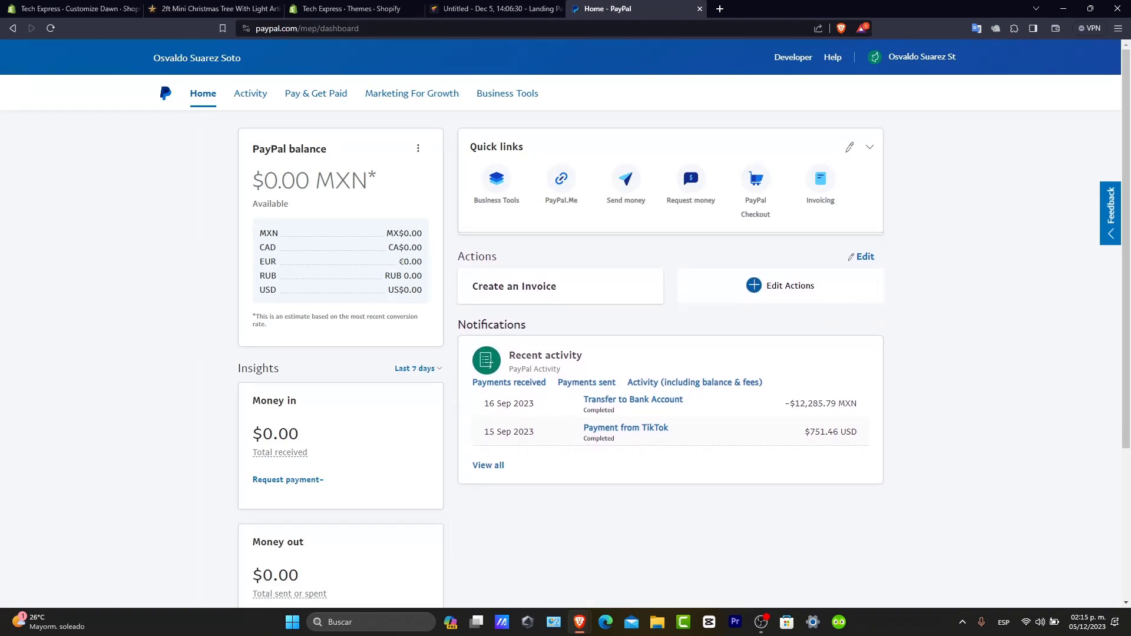
left_click(315, 93)
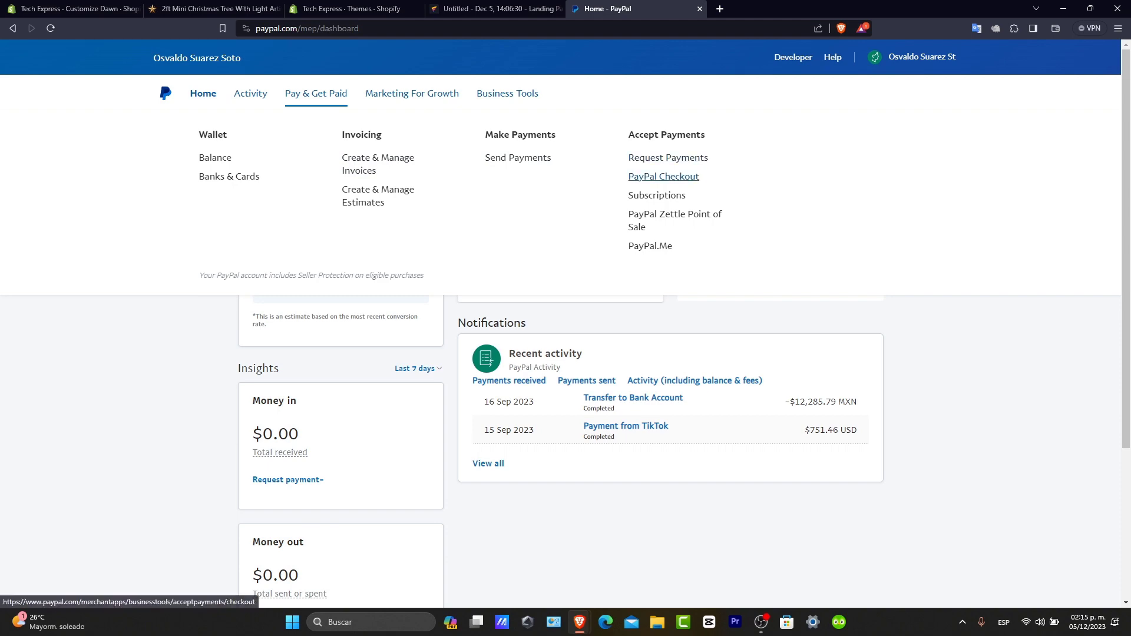
left_click(686, 176)
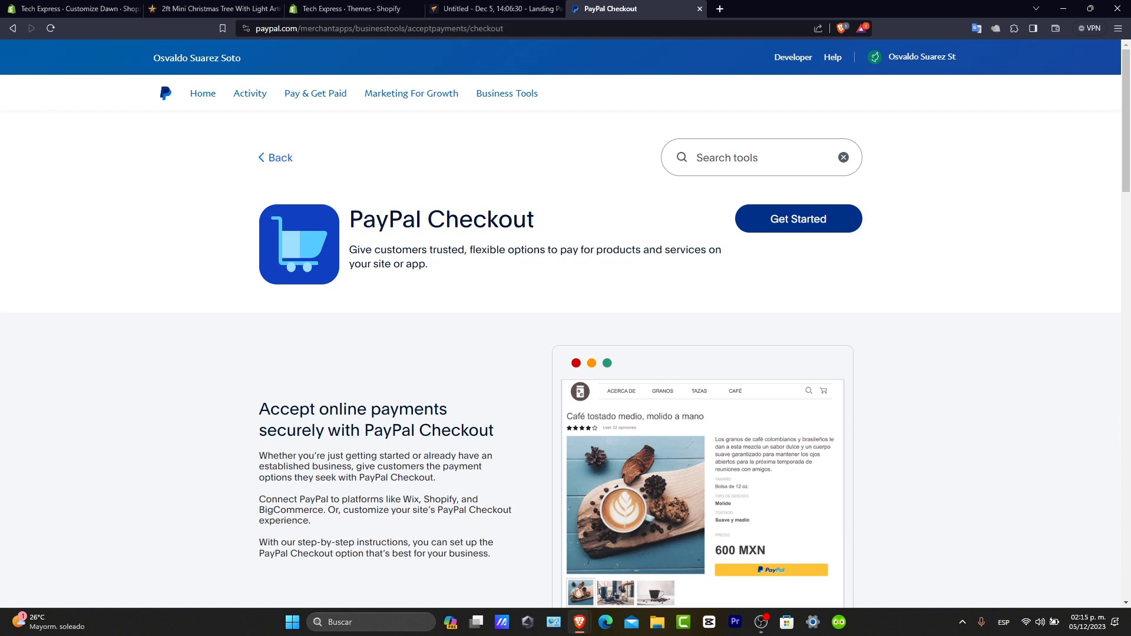
left_click(798, 218)
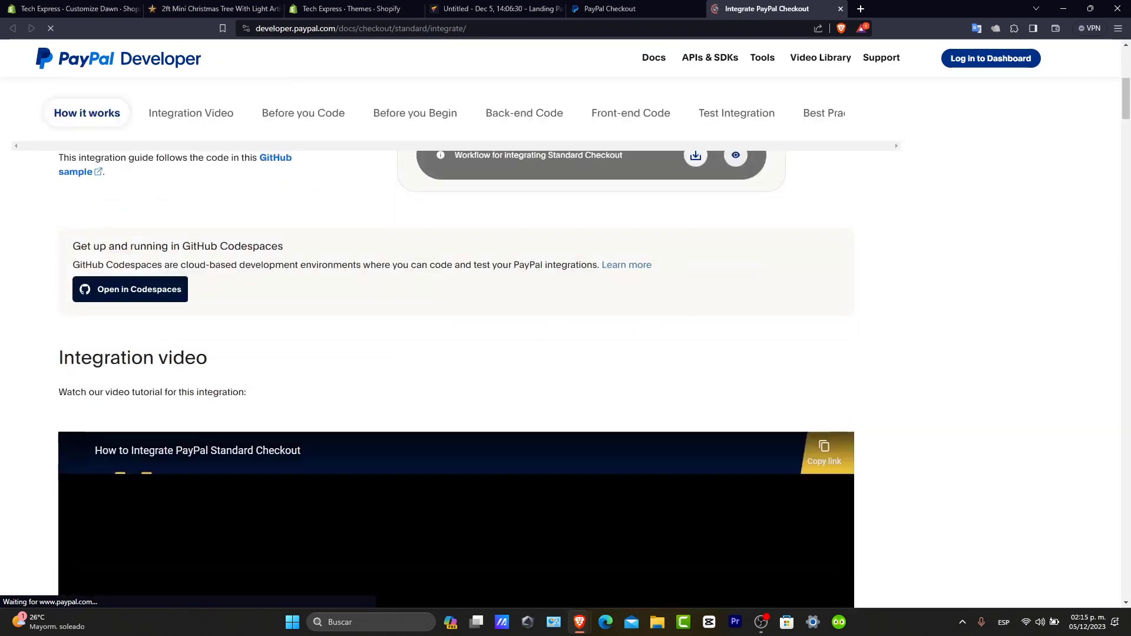
Open the Dawn theme's more-actions menu on the Shopify Themes page to reach Edit code.
scroll(672, 394, "down", 15)
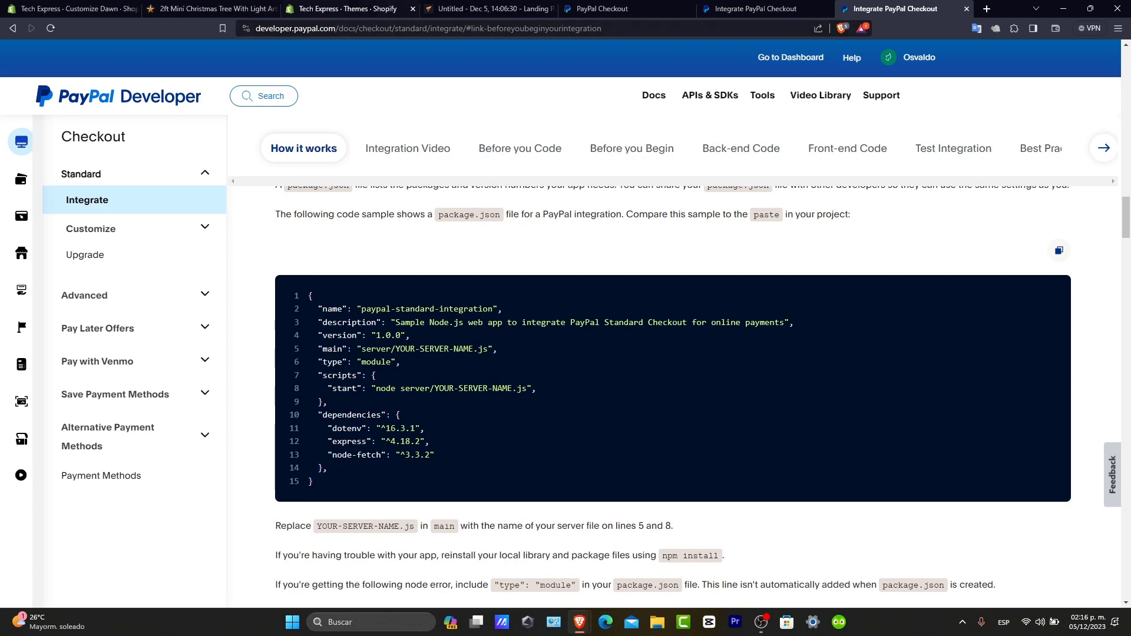
left_click(347, 8)
scroll(631, 340, "up", 3)
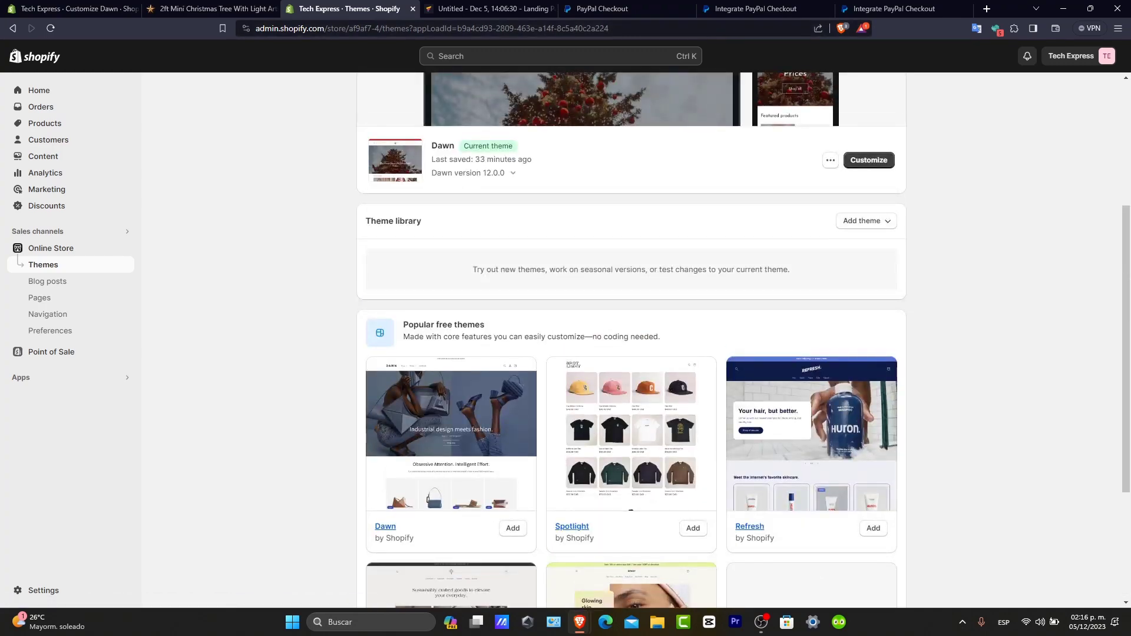
left_click(830, 159)
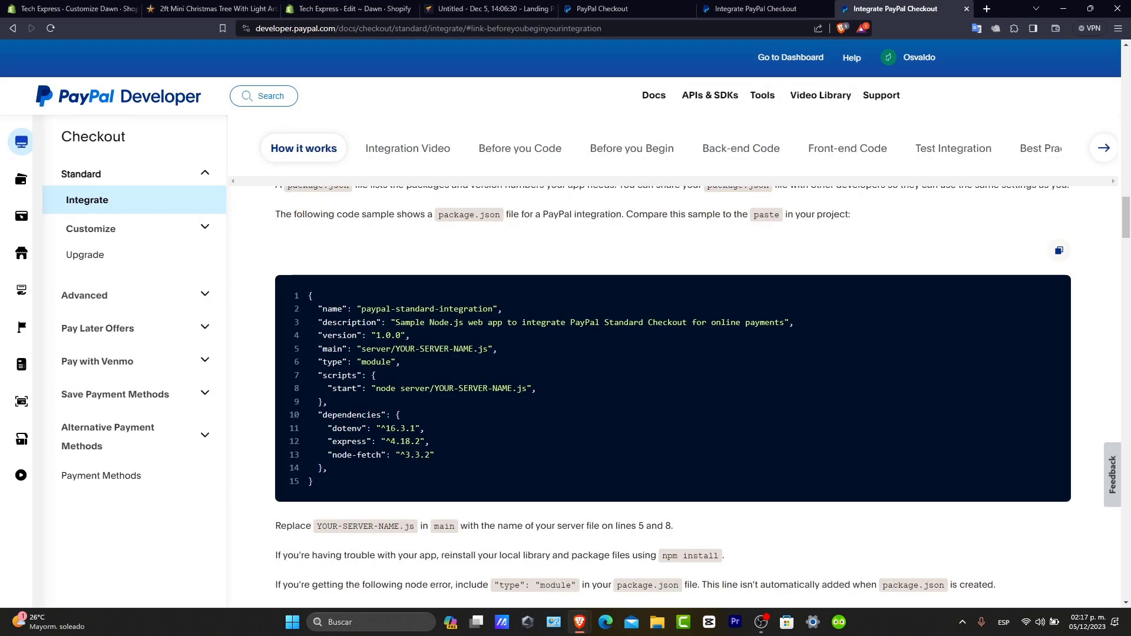
Browse the Integrate PayPal Checkout guide's Test Integration and Integration Video sections.
scroll(671, 383, "up", 6)
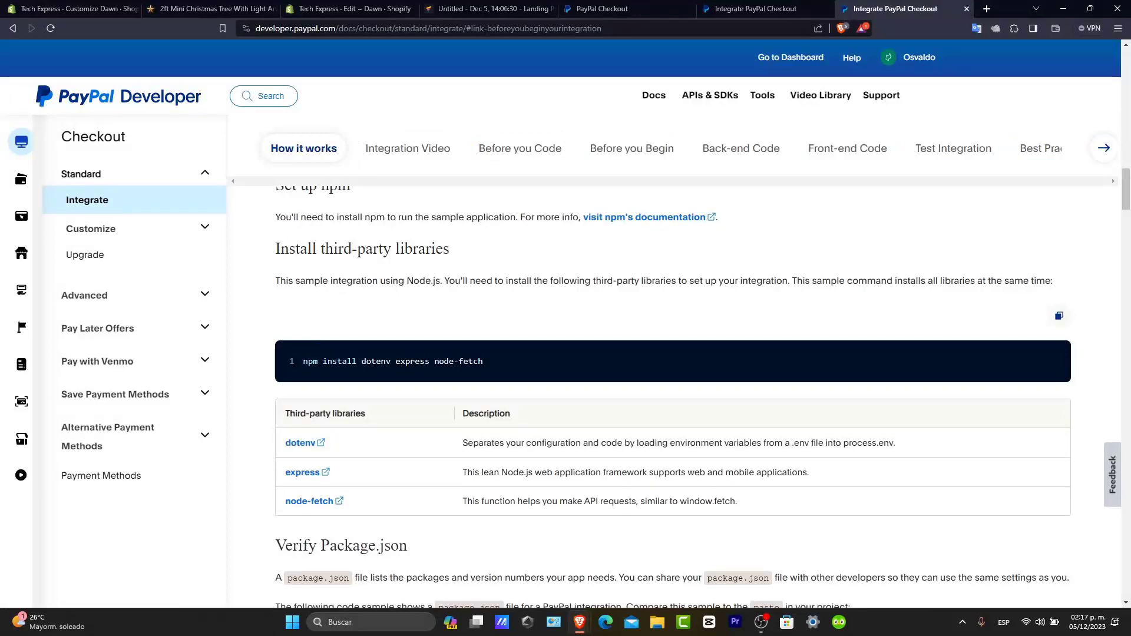
key("Return")
key("Left")
key("Left")
key("Left")
key("Left")
key("Left")
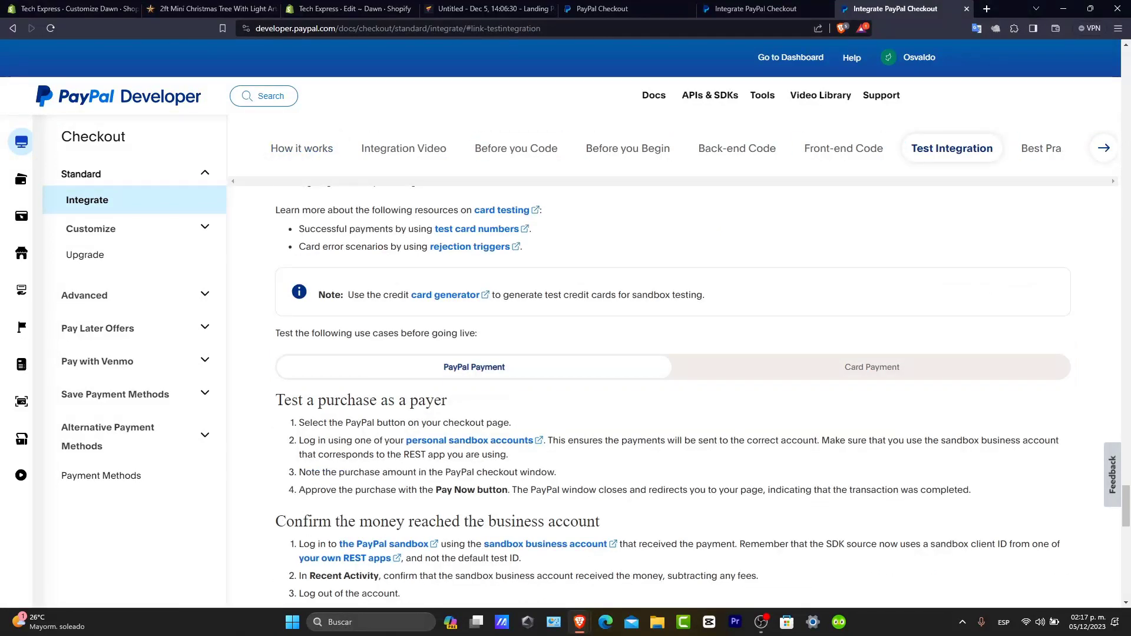
key("Return")
scroll(672, 389, "down", 10)
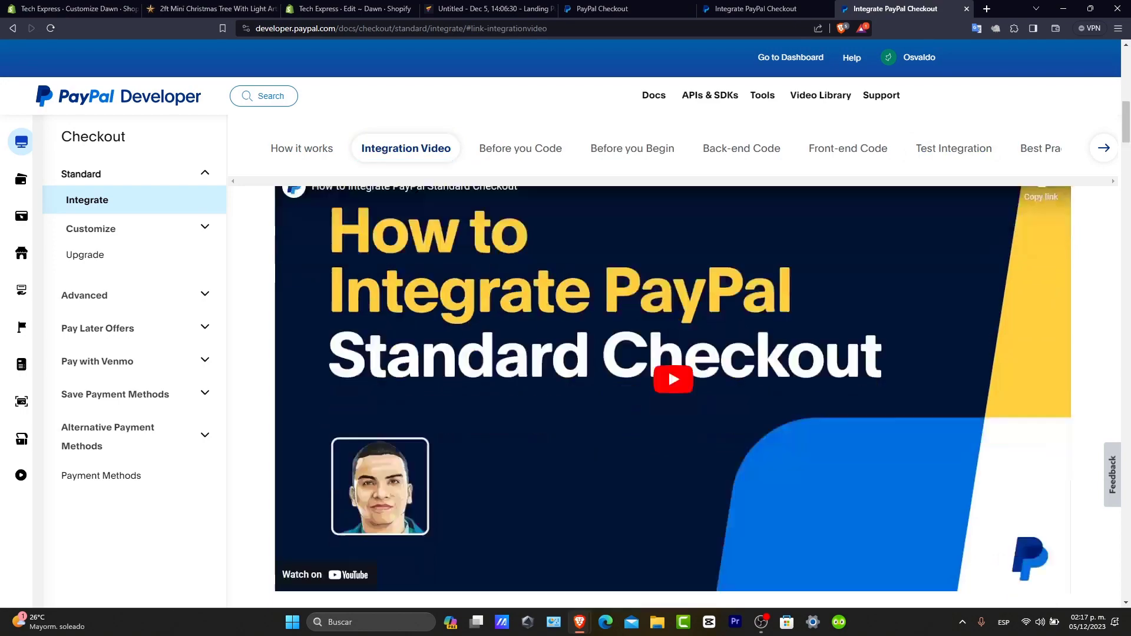
scroll(672, 388, "down", 15)
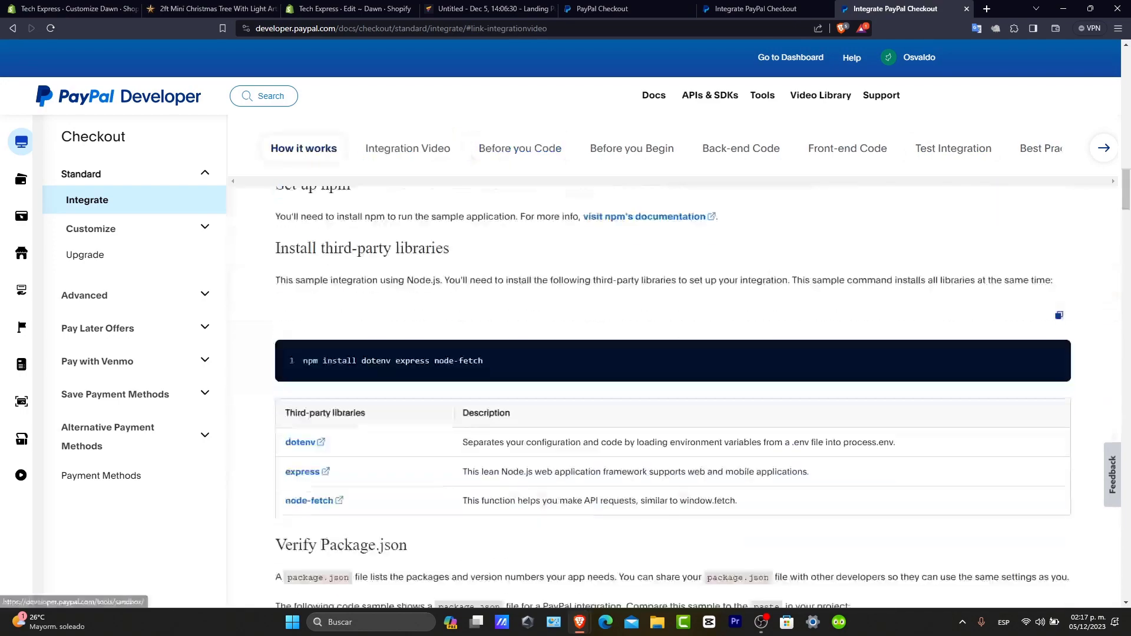
scroll(672, 389, "up", 4)
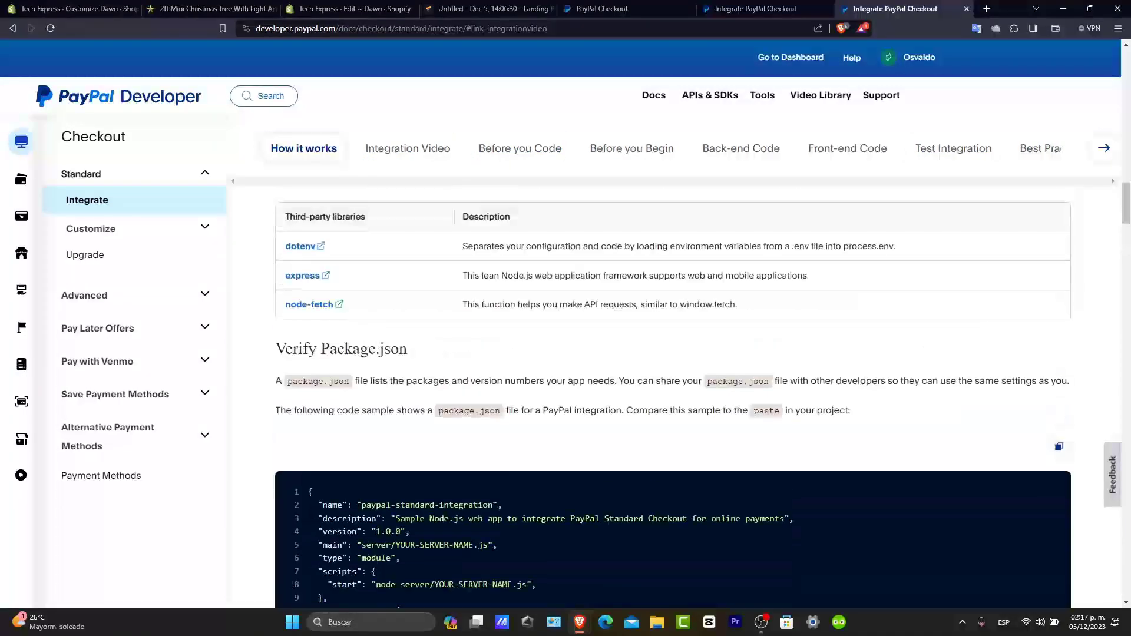
Exit the Dawn code editor and preview the Christmas LED Small Decorative Lanterns product in the customizer.
left_click(347, 8)
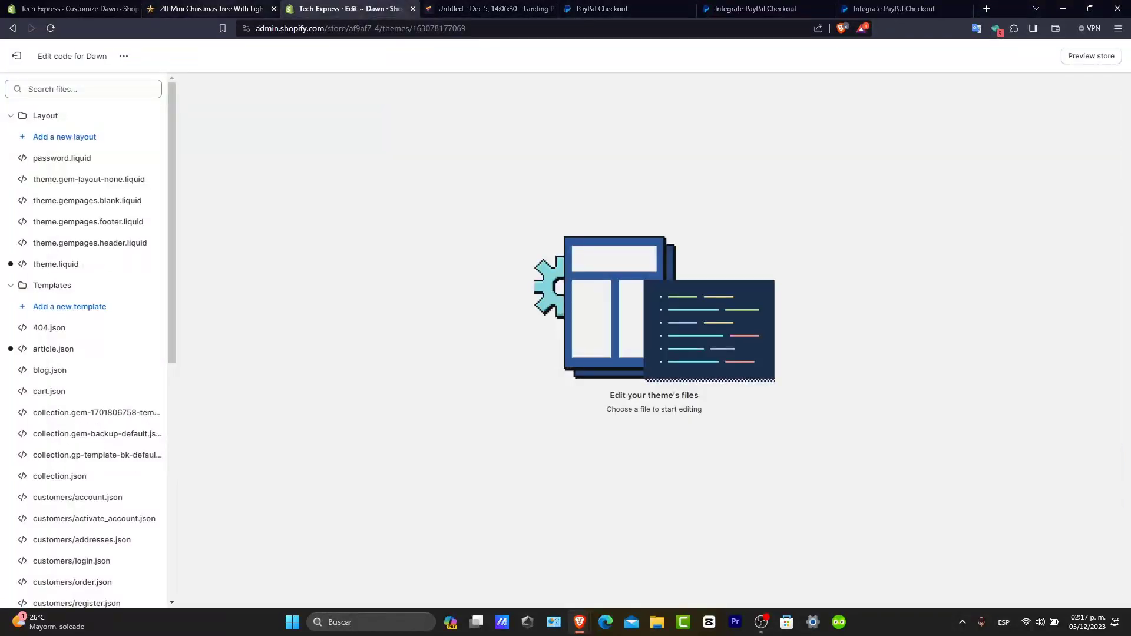
left_click(30, 55)
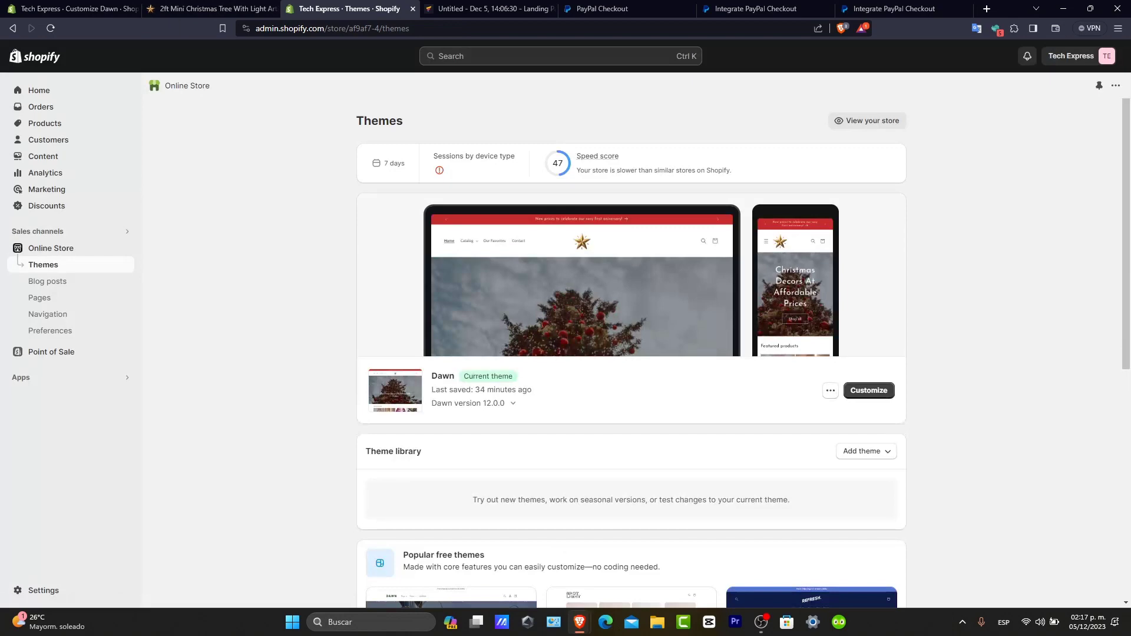
left_click(869, 390)
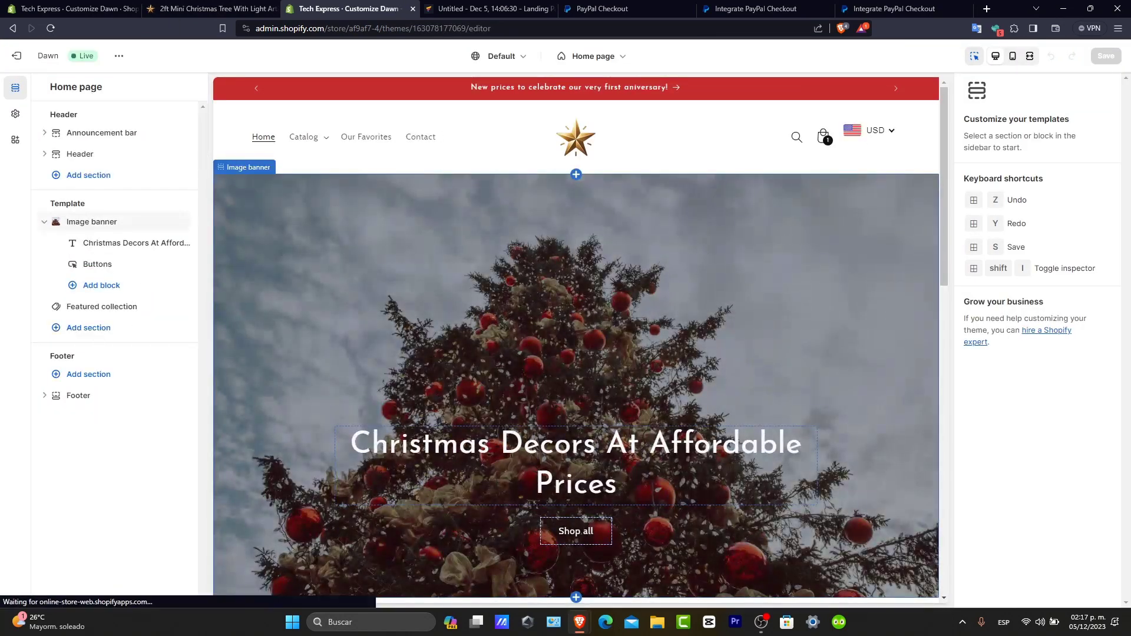
left_click(304, 137)
left_click(305, 186)
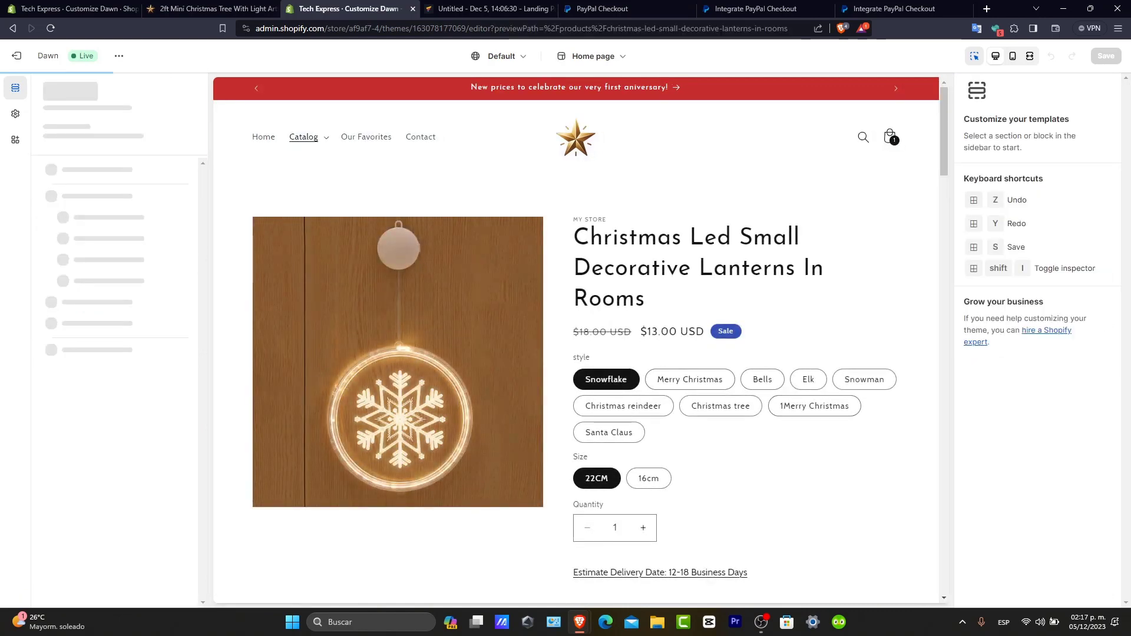
scroll(576, 338, "down", 7)
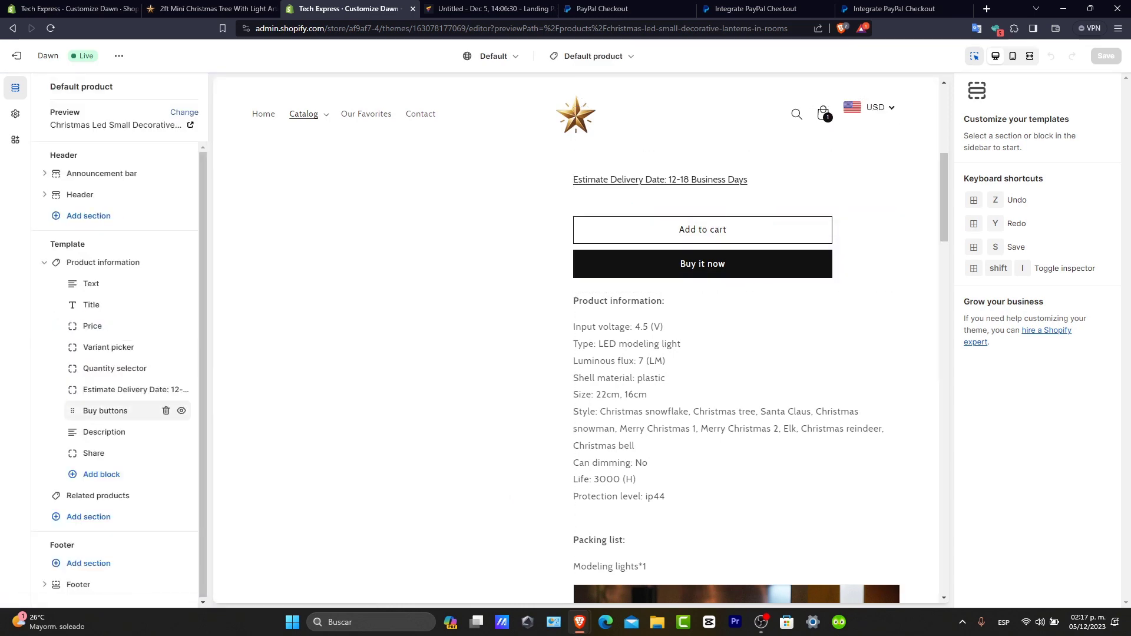
Open the lantern page's Buy buttons block and confirm Show dynamic checkout buttons is checked.
left_click(105, 411)
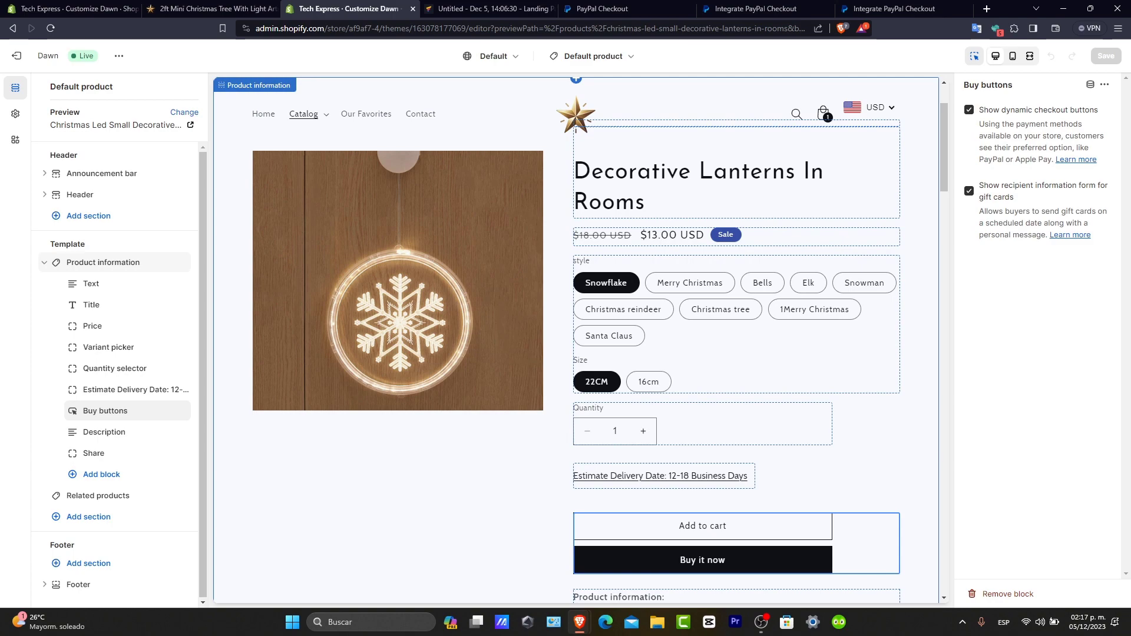
scroll(576, 340, "down", 10)
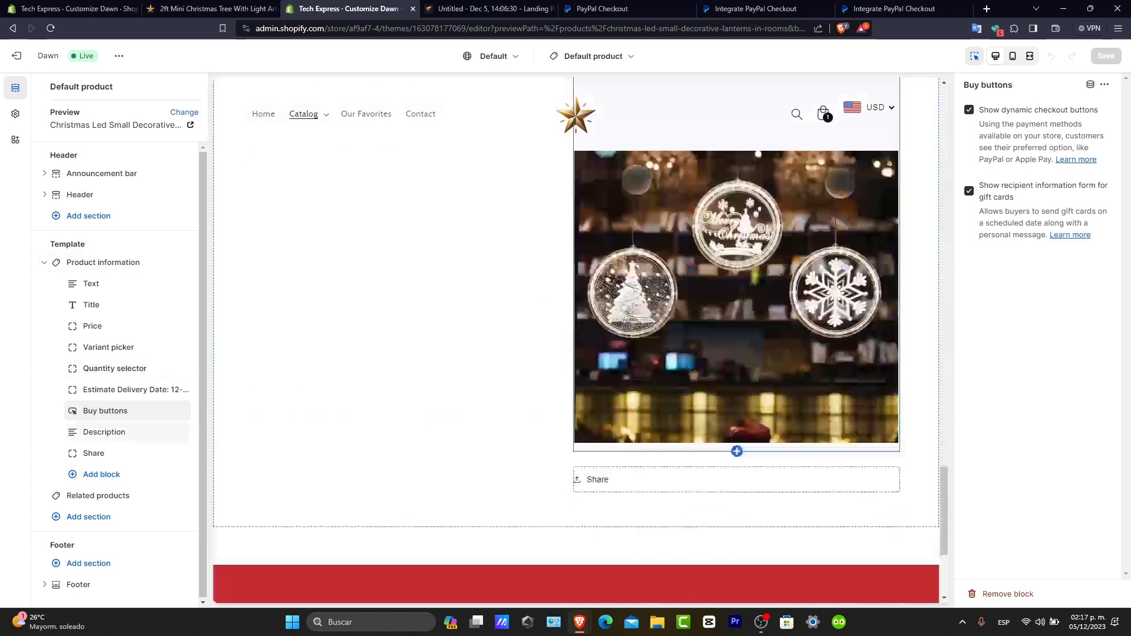
scroll(576, 340, "down", 5)
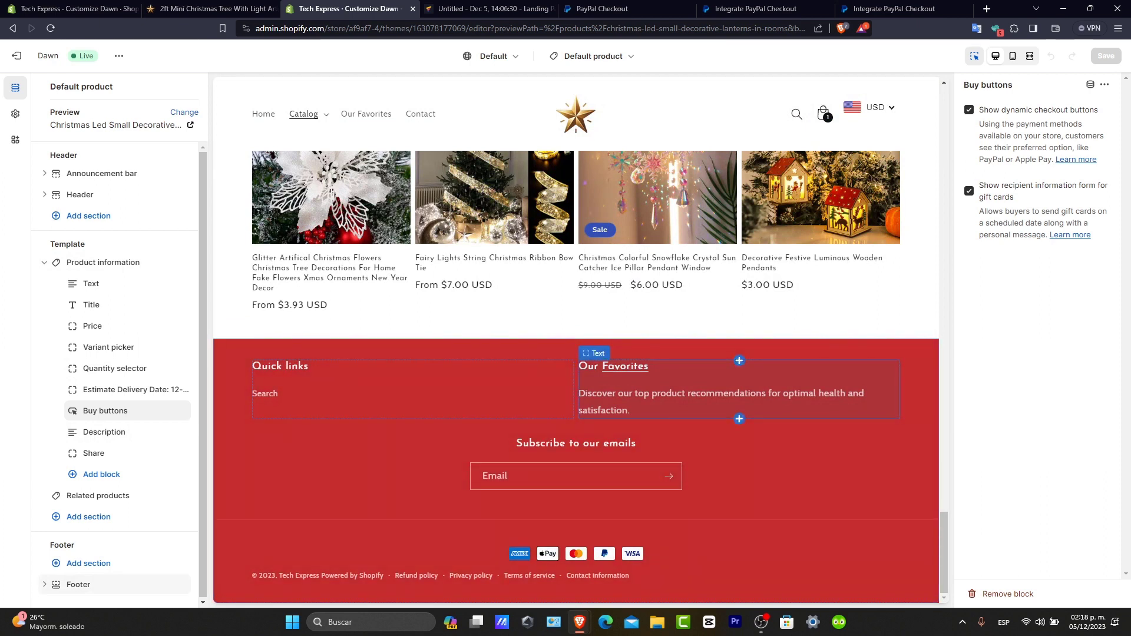
Select the Footer section to view its Scheme 3, email signup and social icon settings.
left_click(577, 347)
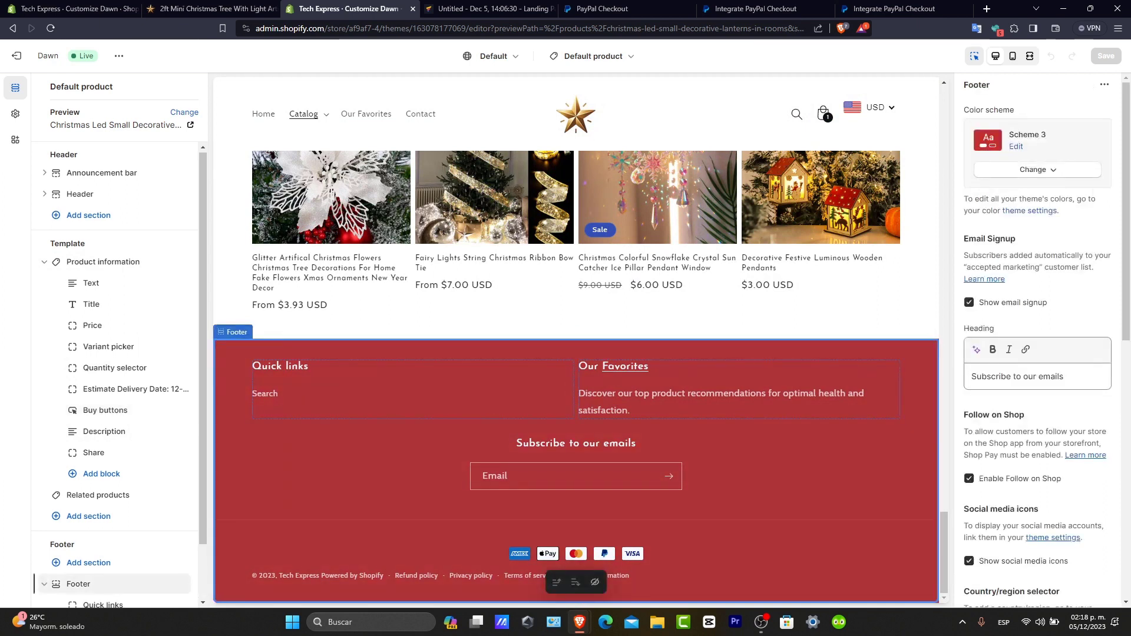